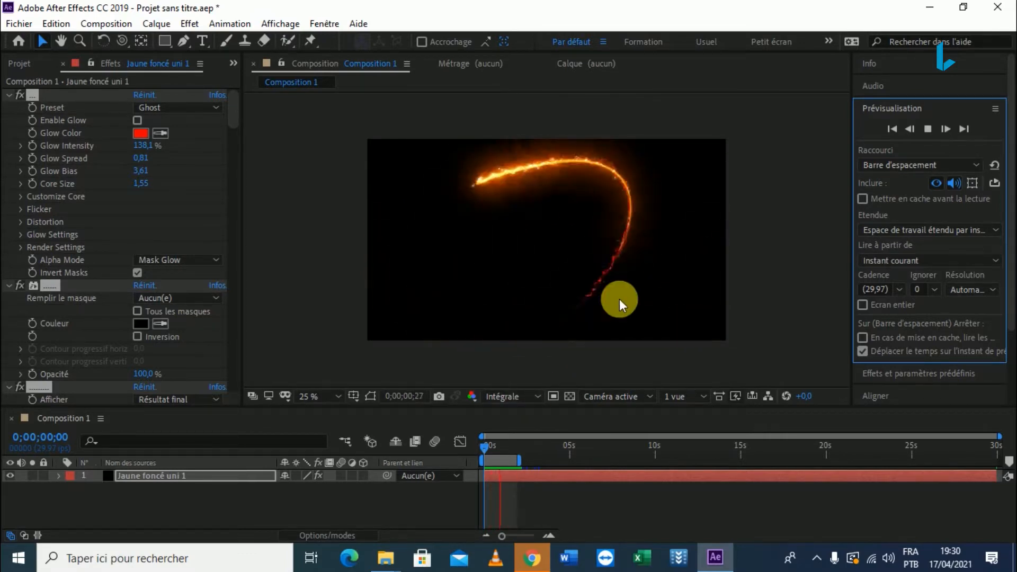
- Start a new project, discarding the unsaved changes in the current one
key(space)
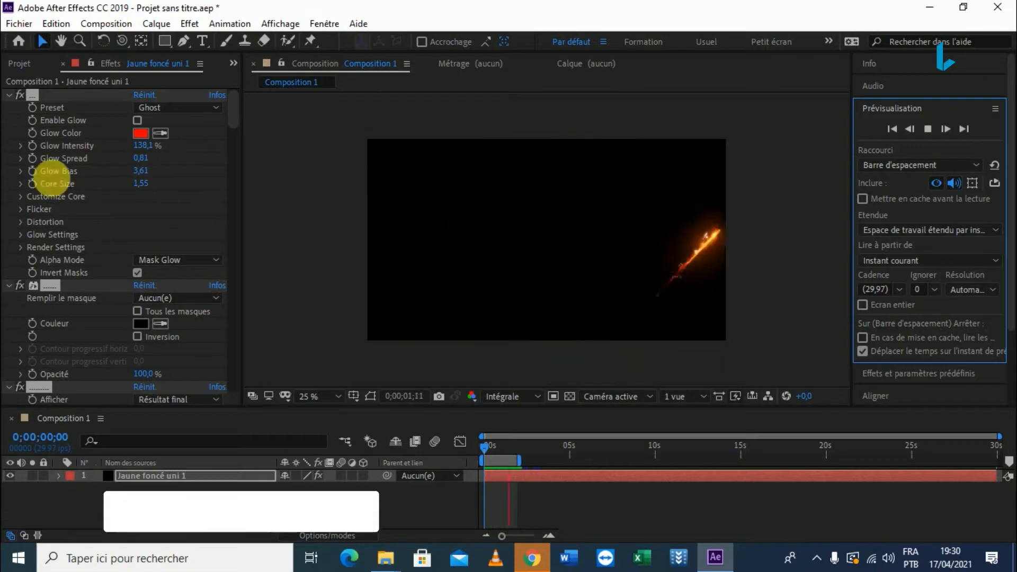
click(30, 21)
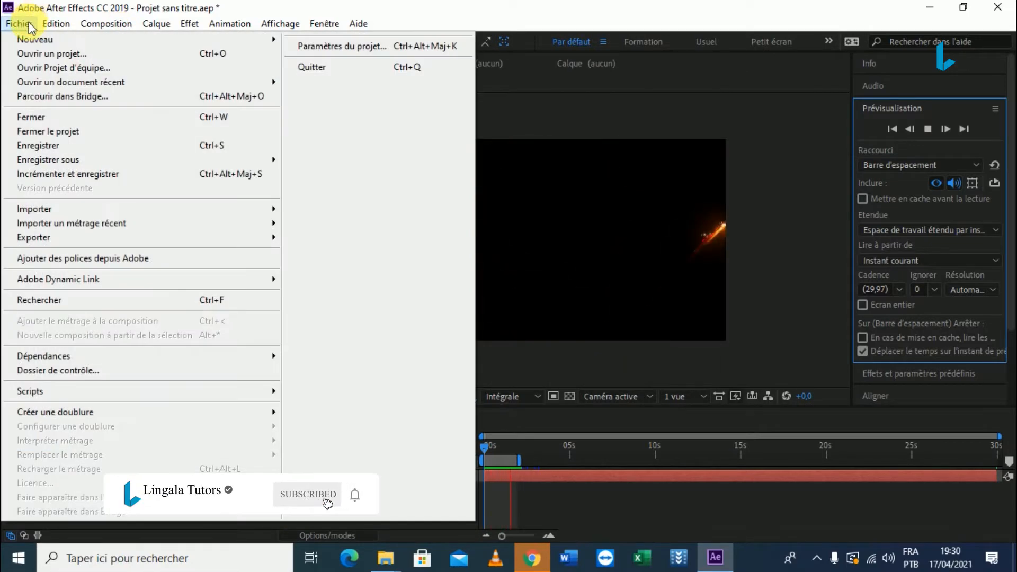
mouse_move(29, 38)
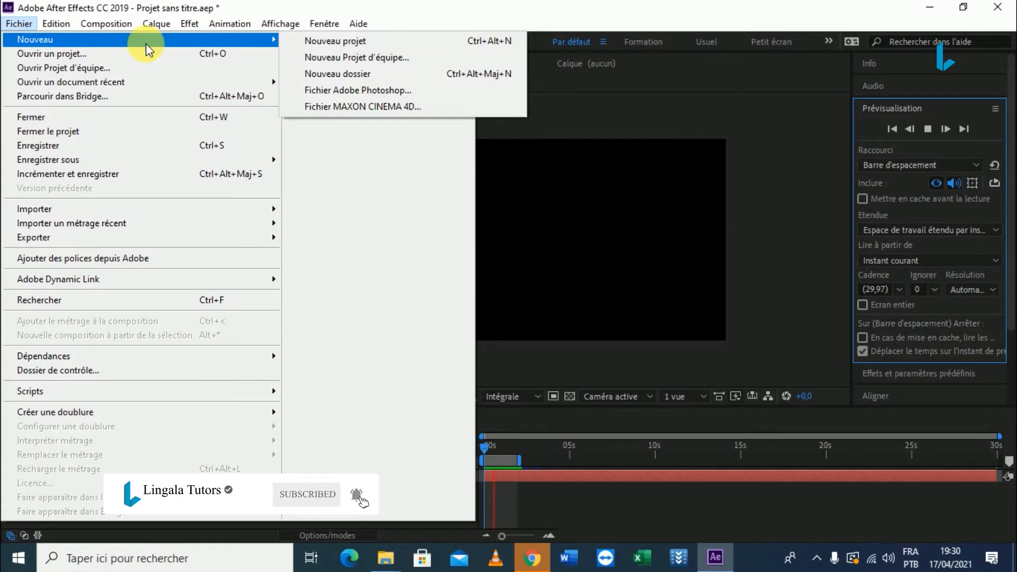
click(337, 42)
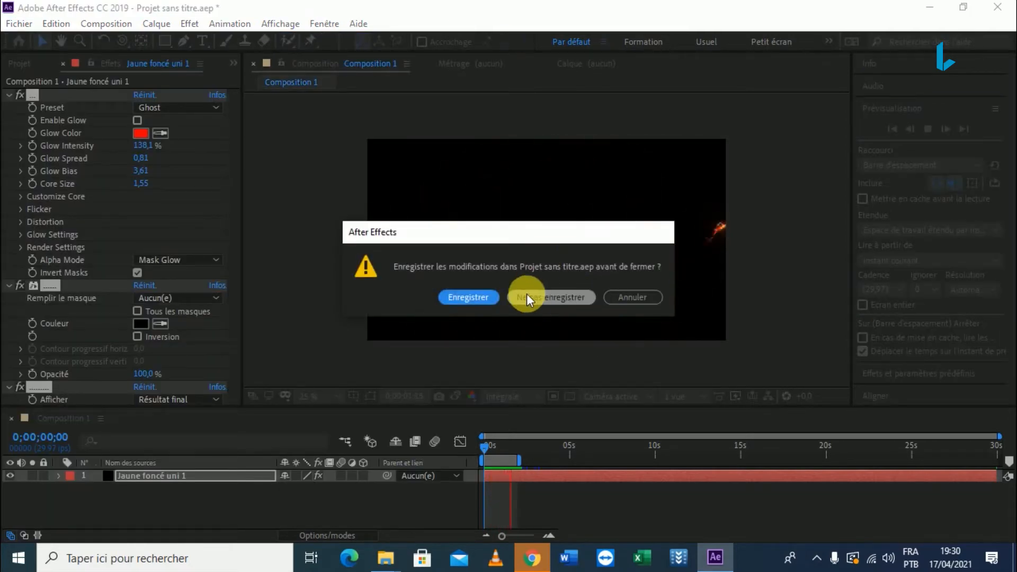
click(544, 298)
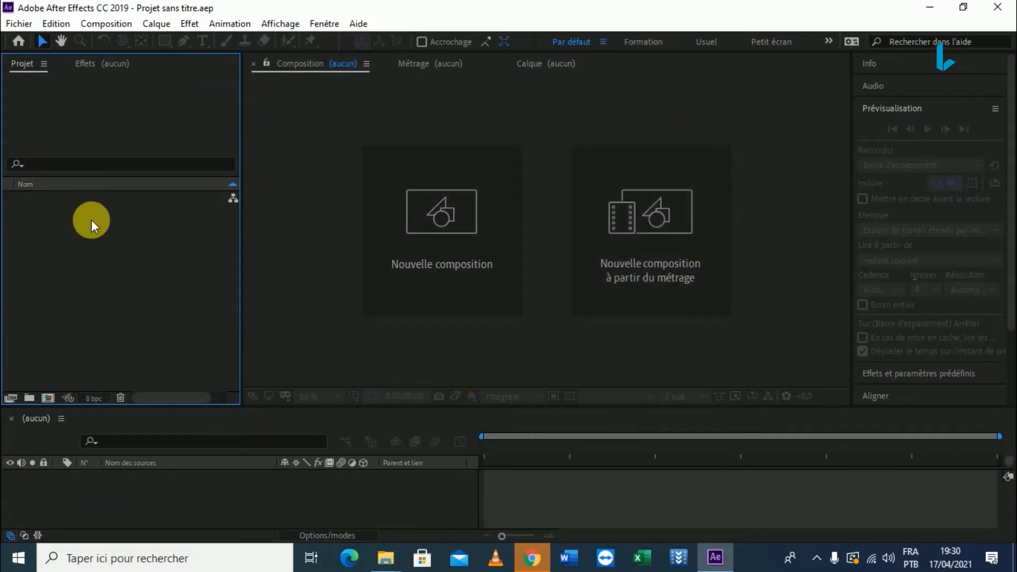
- Create a composition named "light strock" with the HDTV 1080 29,97 preset and a 30-second duration
right_click(67, 233)
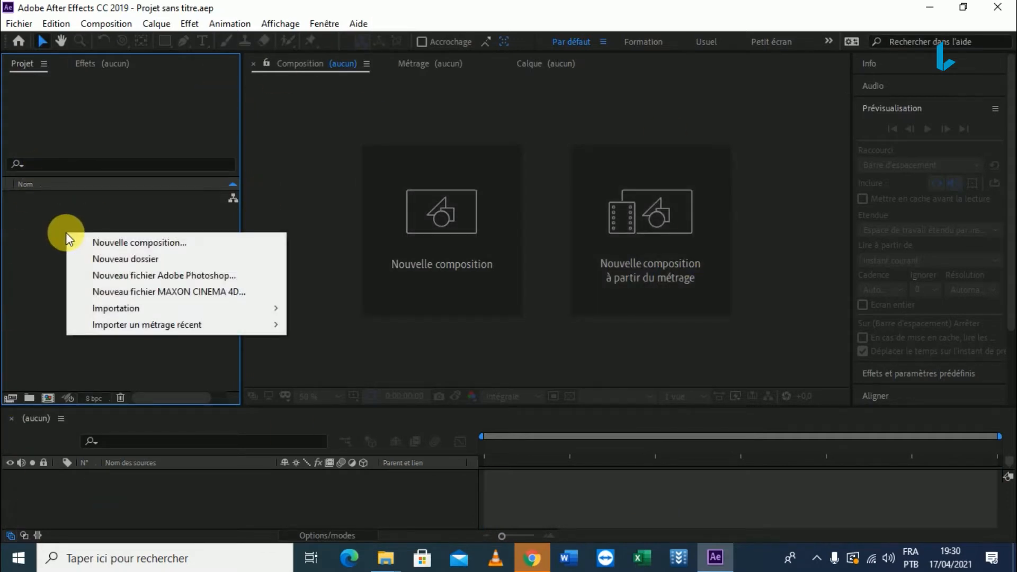
click(111, 247)
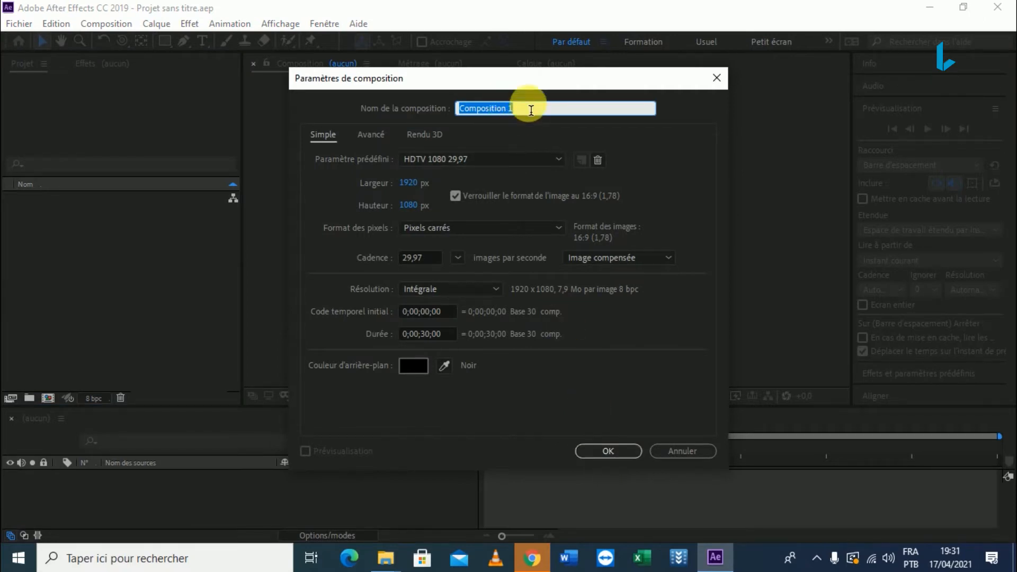
key(BackSpace)
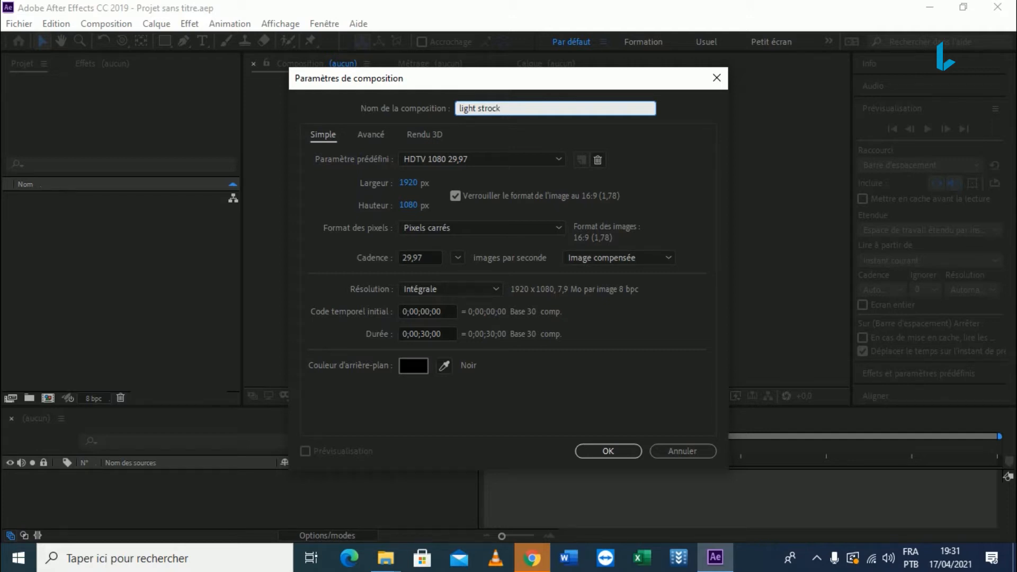
click(623, 457)
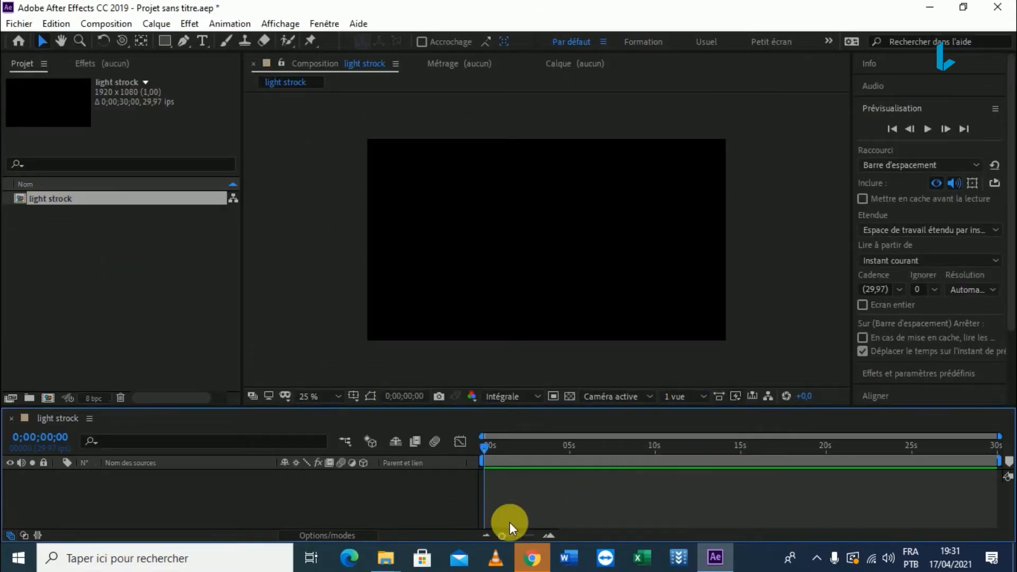
- Add a black 1920 x 1080 px solid layer to the light strock composition
right_click(539, 483)
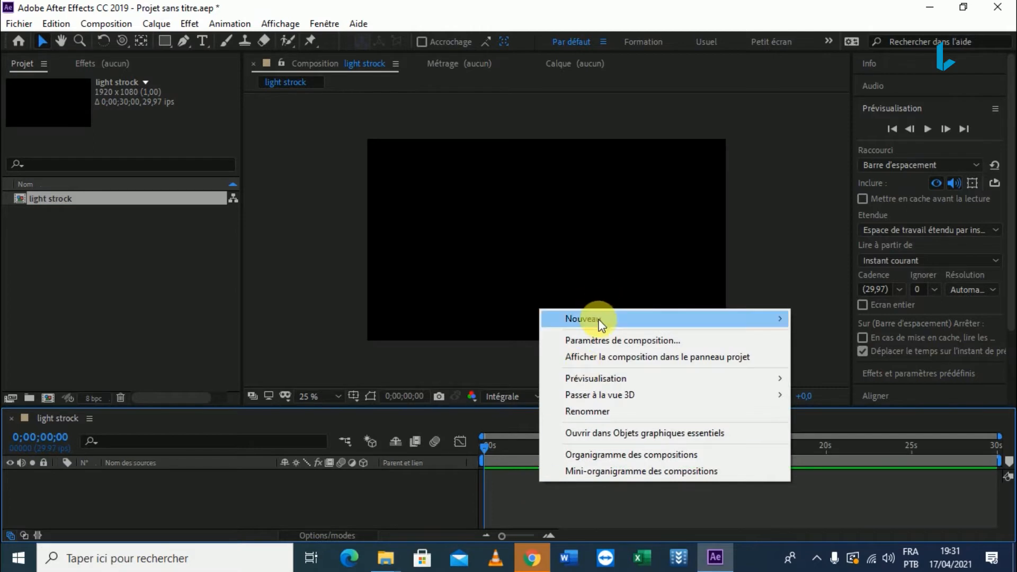
mouse_move(599, 320)
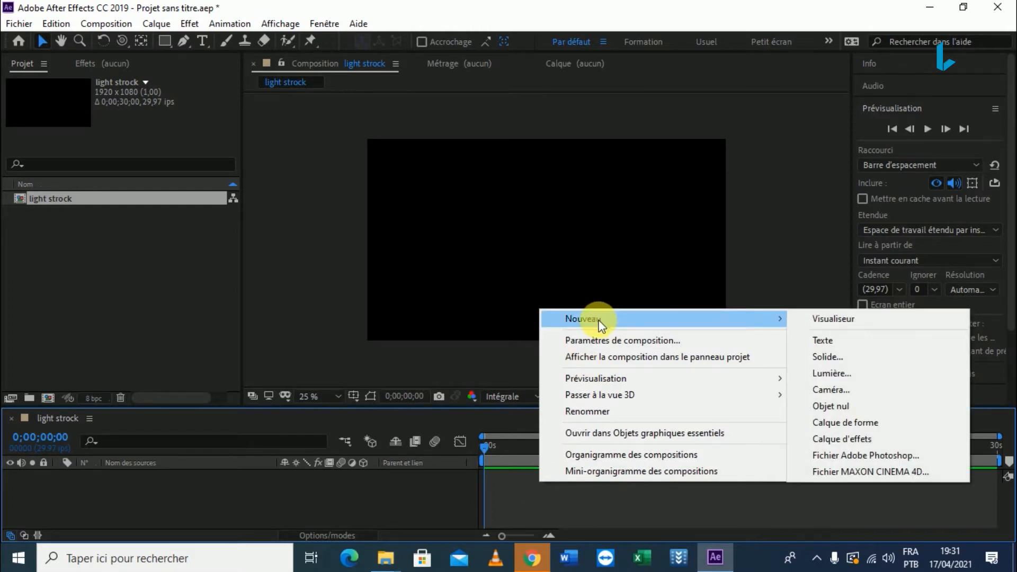
click(834, 361)
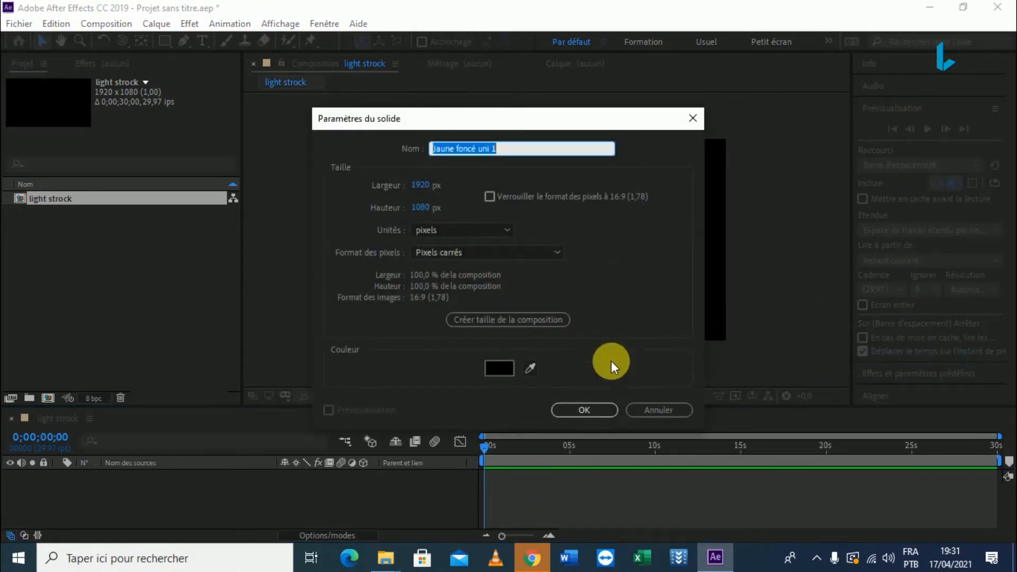
click(580, 407)
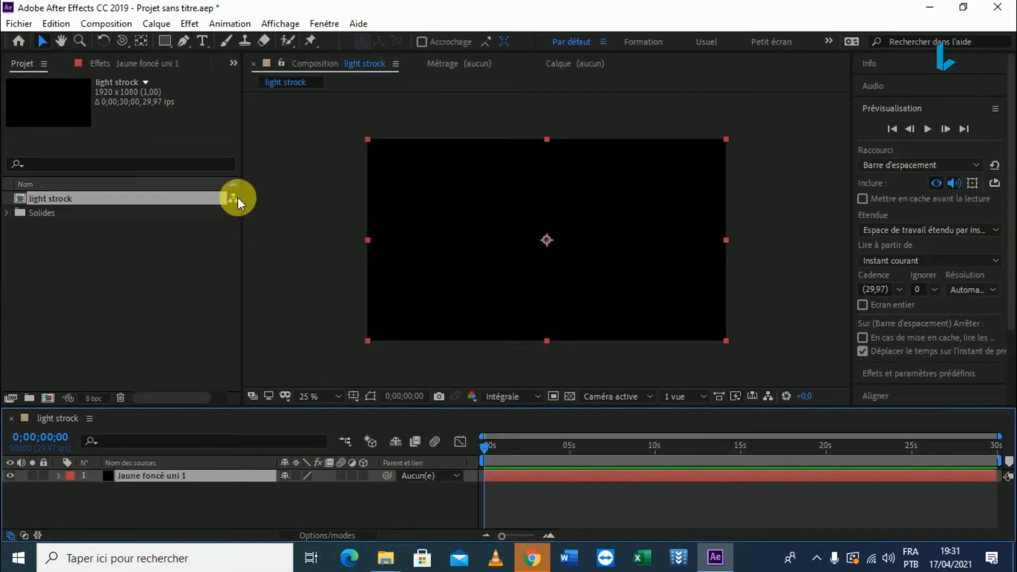
- Draw an open curved Pen path on the solid, entering past the frame's left edge, looping around the middle and leaving past the upper right edge
click(183, 40)
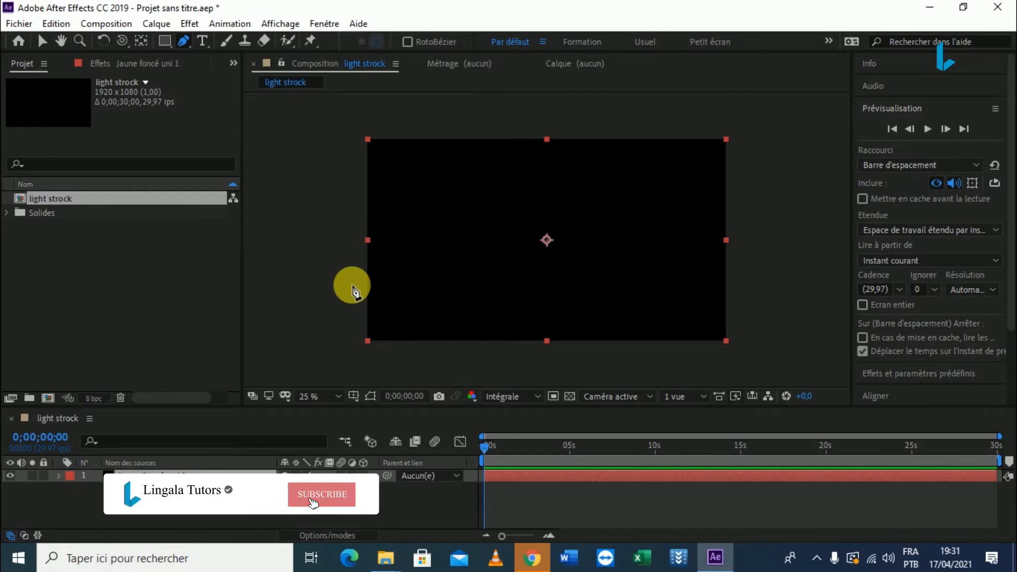
click(351, 285)
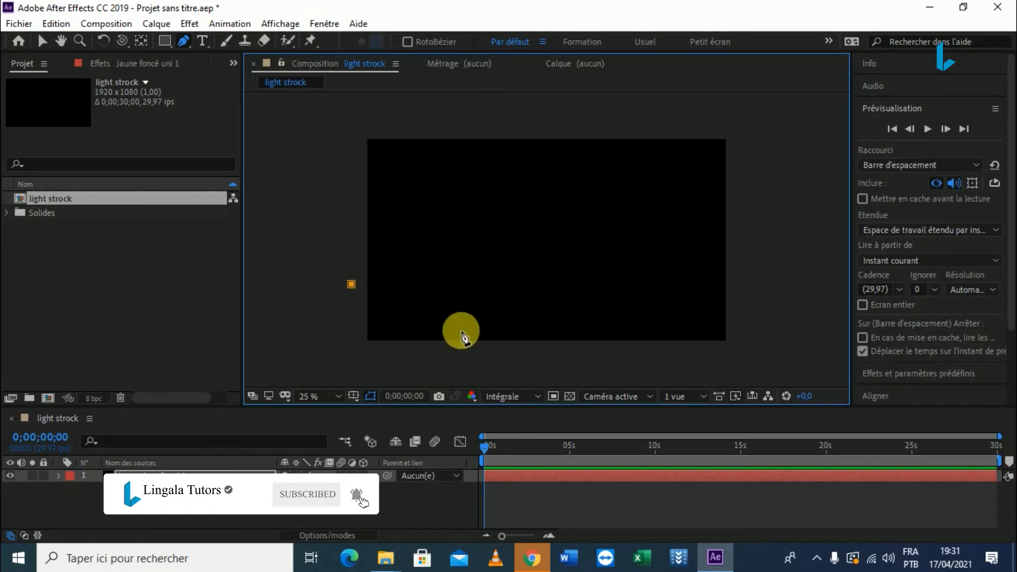
drag(488, 319, 590, 303)
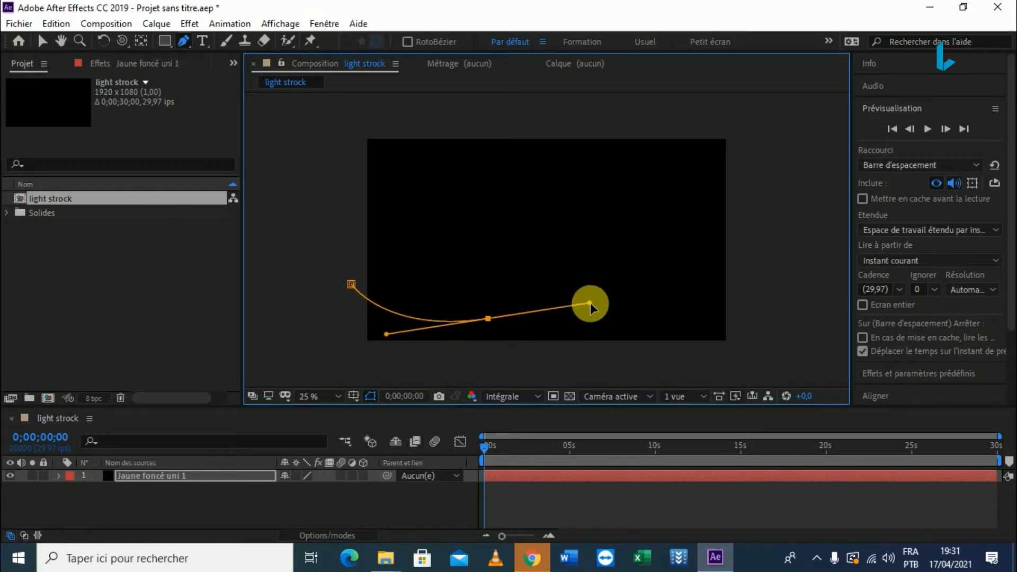
drag(600, 219, 573, 177)
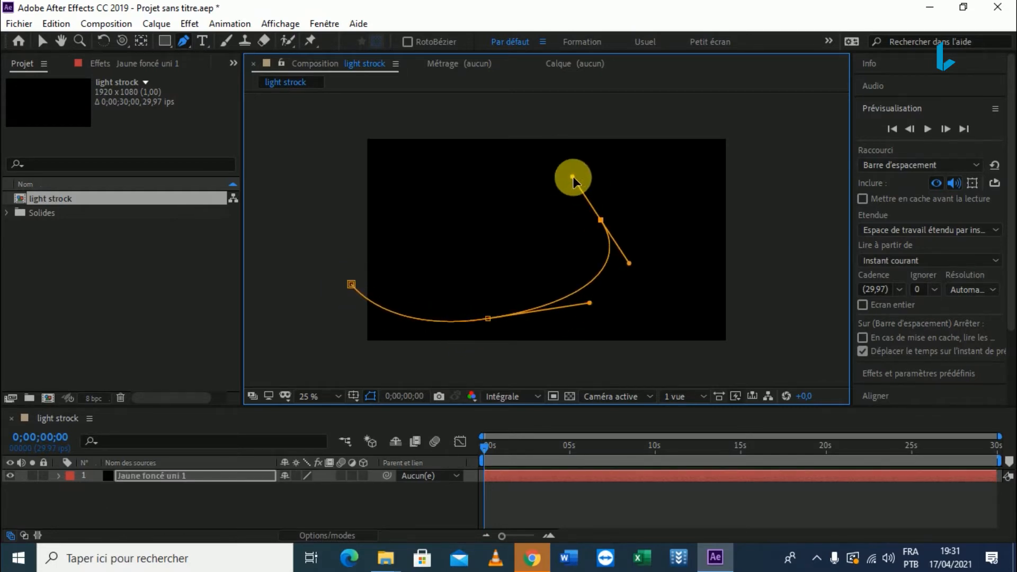
drag(475, 188, 450, 219)
drag(488, 271, 524, 304)
drag(592, 325, 654, 316)
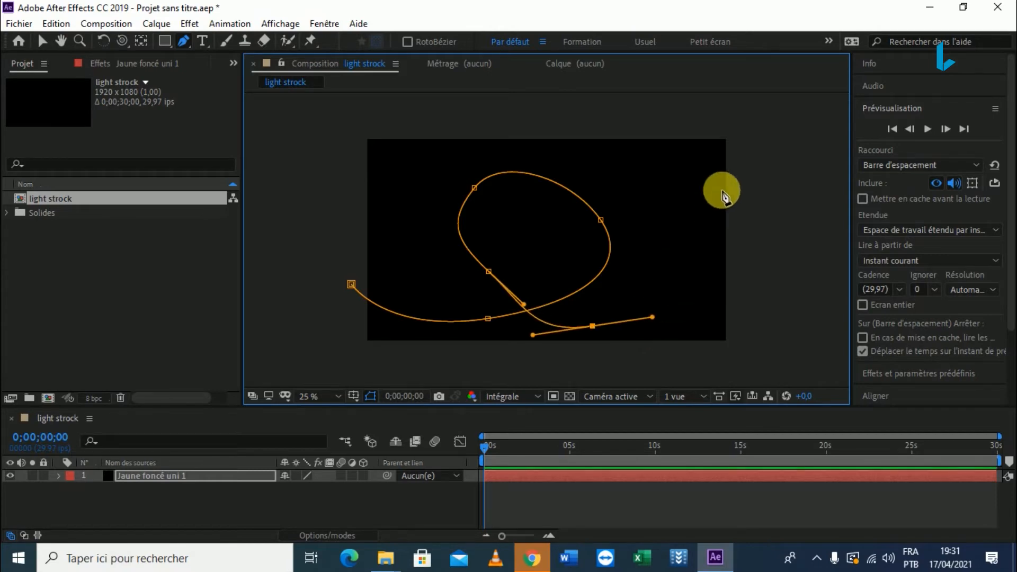
click(751, 170)
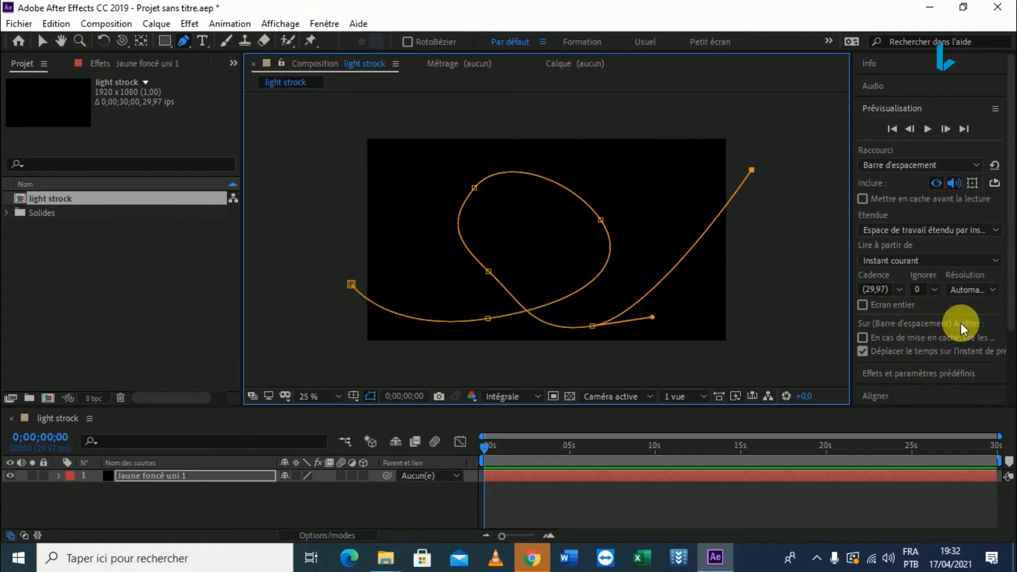
- Search the effects and presets for "en" and apply the Energy HD Phoenix preset to the solid layer
scroll(961, 324, down, 3)
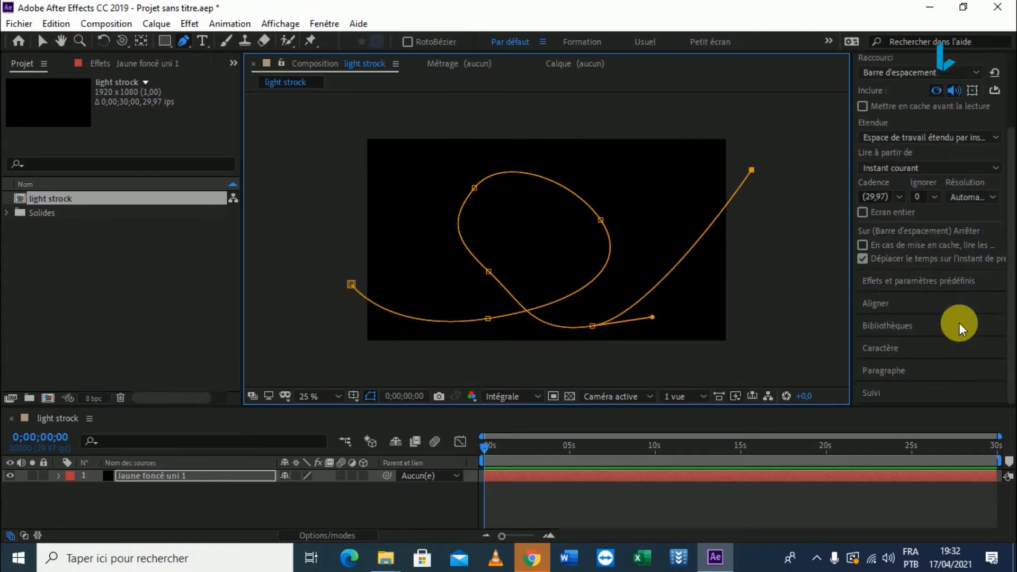
click(905, 282)
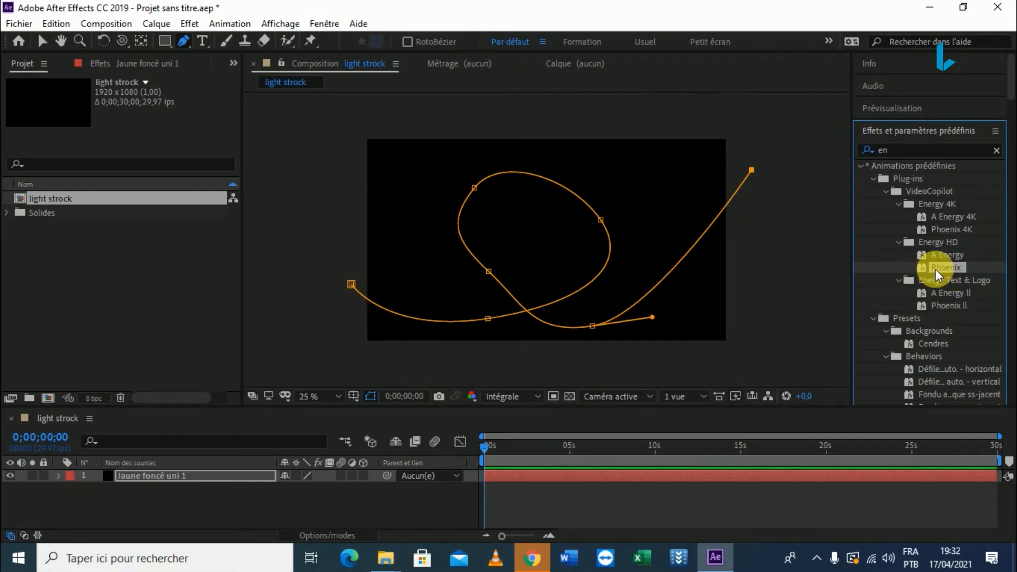
drag(940, 269, 552, 478)
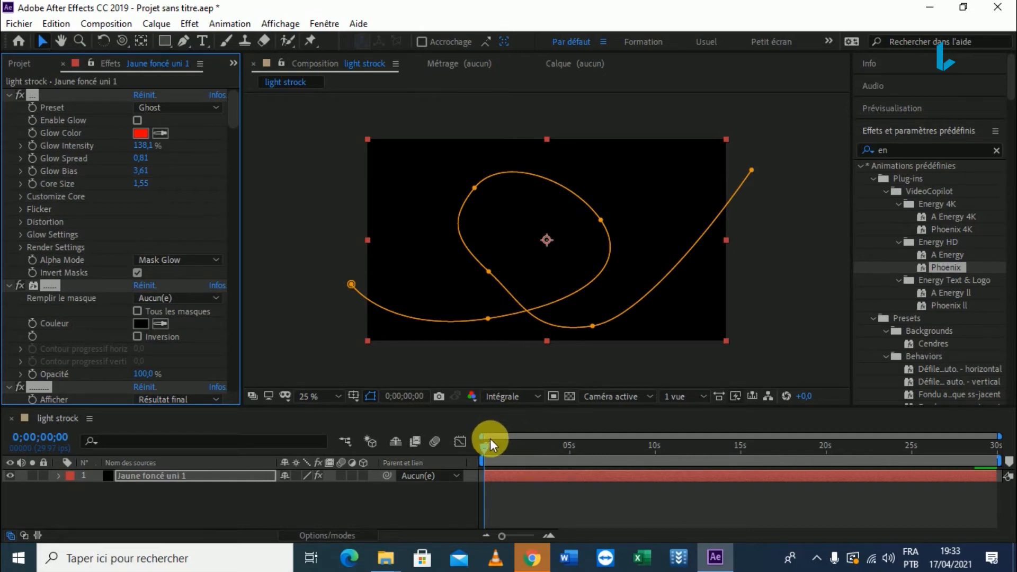
- Scrub through the light animation and shorten the work area to end at about 2 seconds
drag(486, 444, 507, 454)
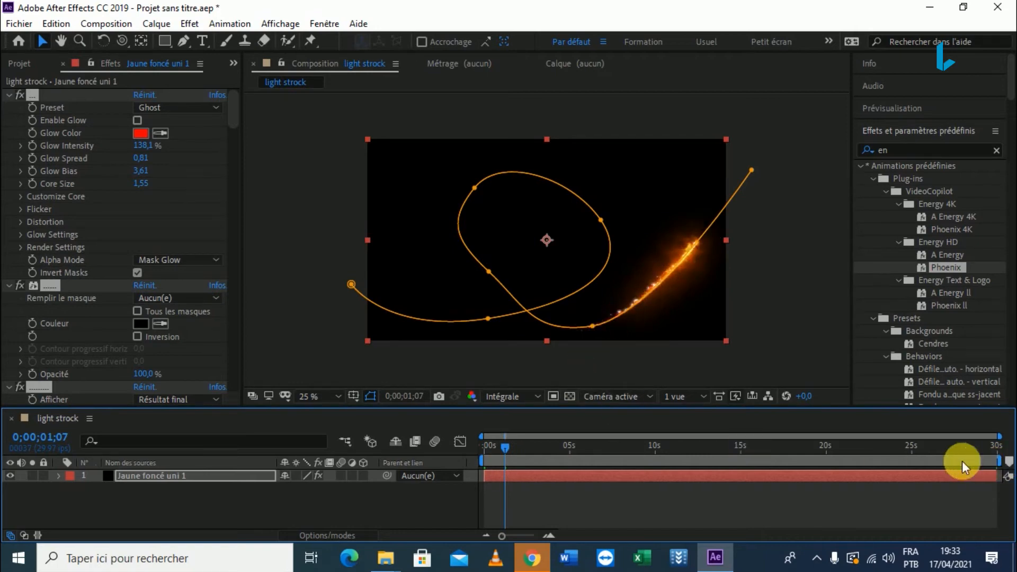
mouse_move(507, 445)
mouse_down()
mouse_move(519, 451)
mouse_move(508, 446)
mouse_up()
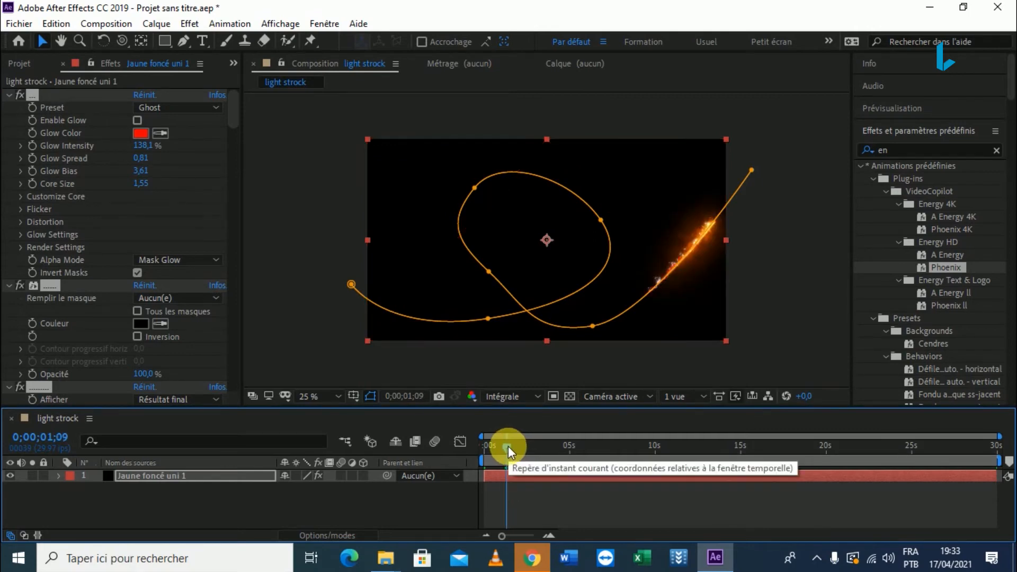
drag(507, 445, 512, 446)
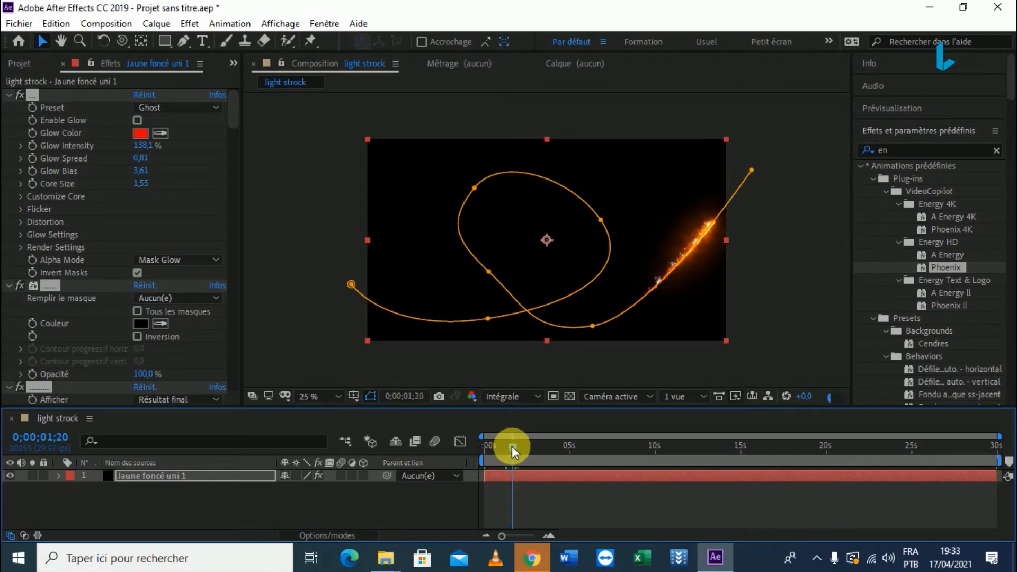
click(997, 466)
drag(996, 463, 1000, 460)
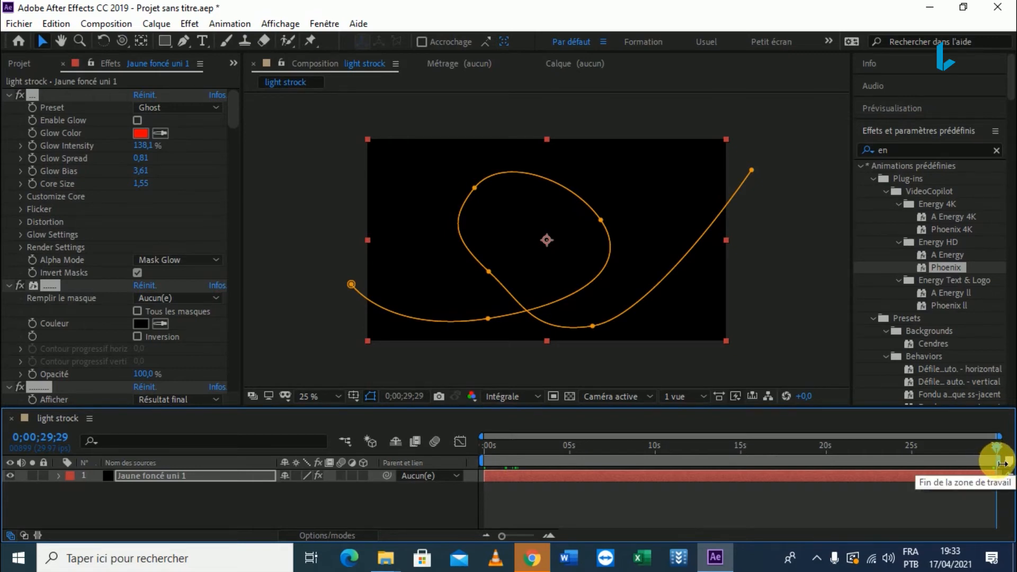
drag(1001, 463, 524, 480)
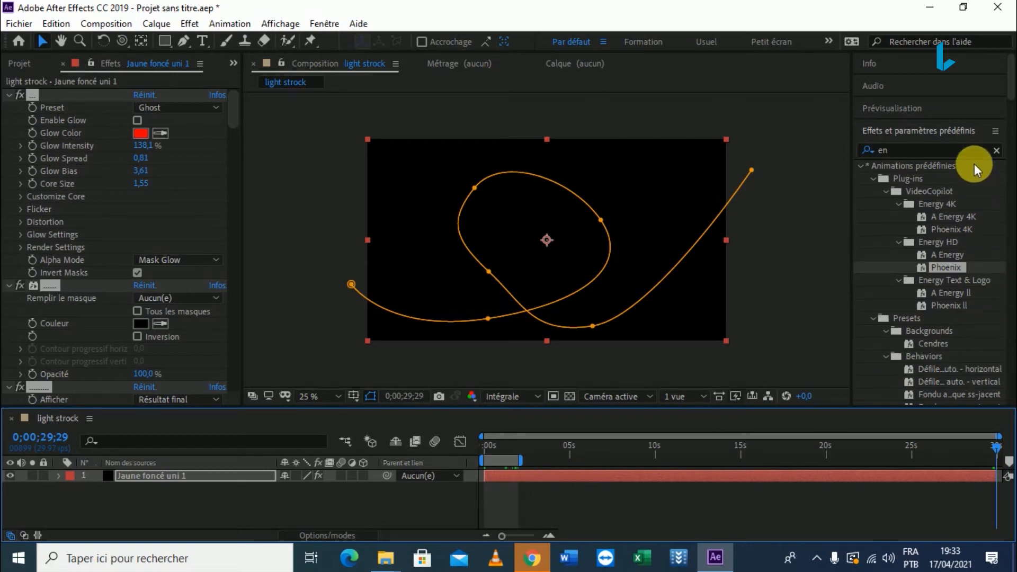
- Preview the light animation across the work area and look over the applied effect settings
click(961, 133)
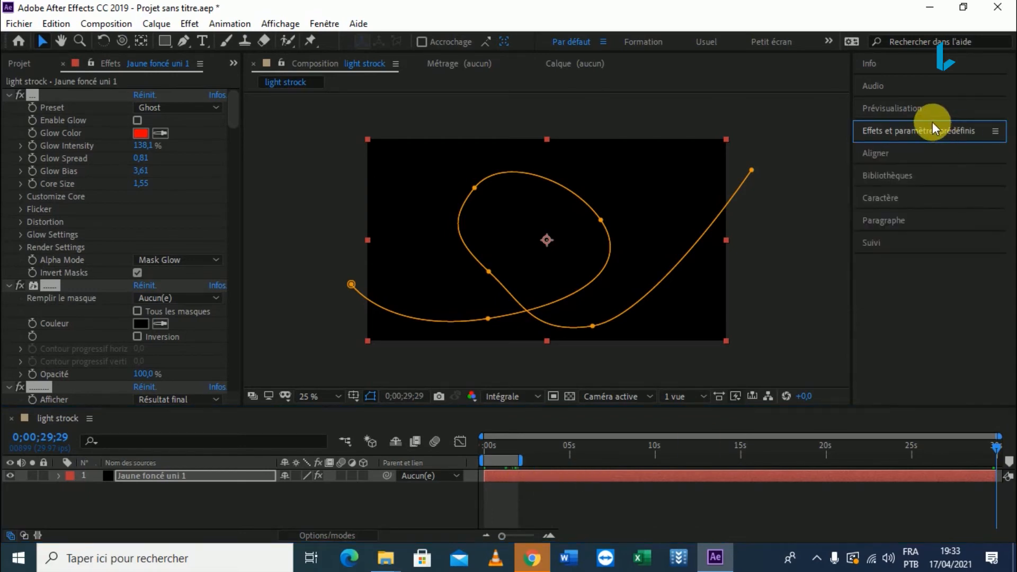
click(918, 107)
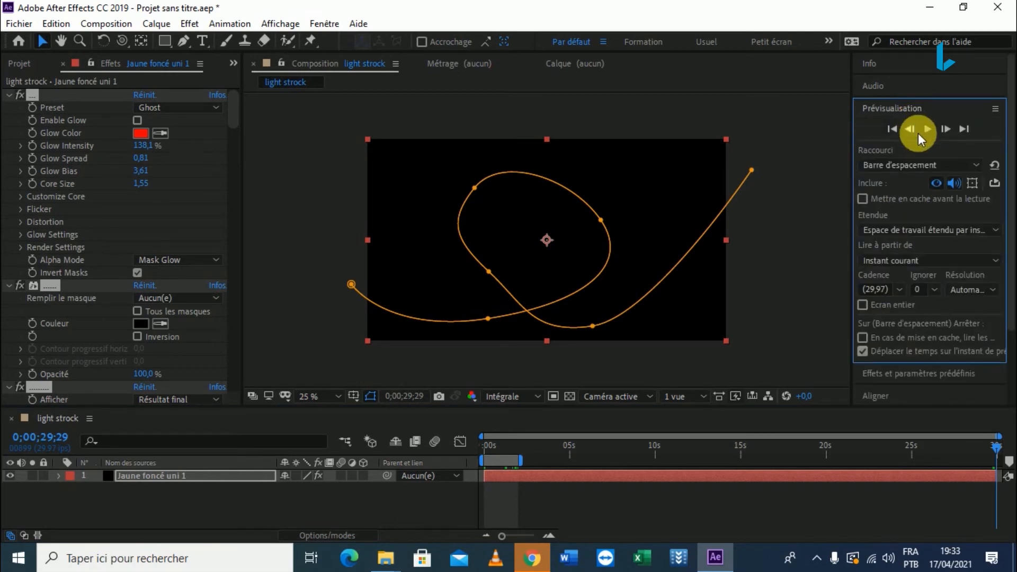
click(927, 129)
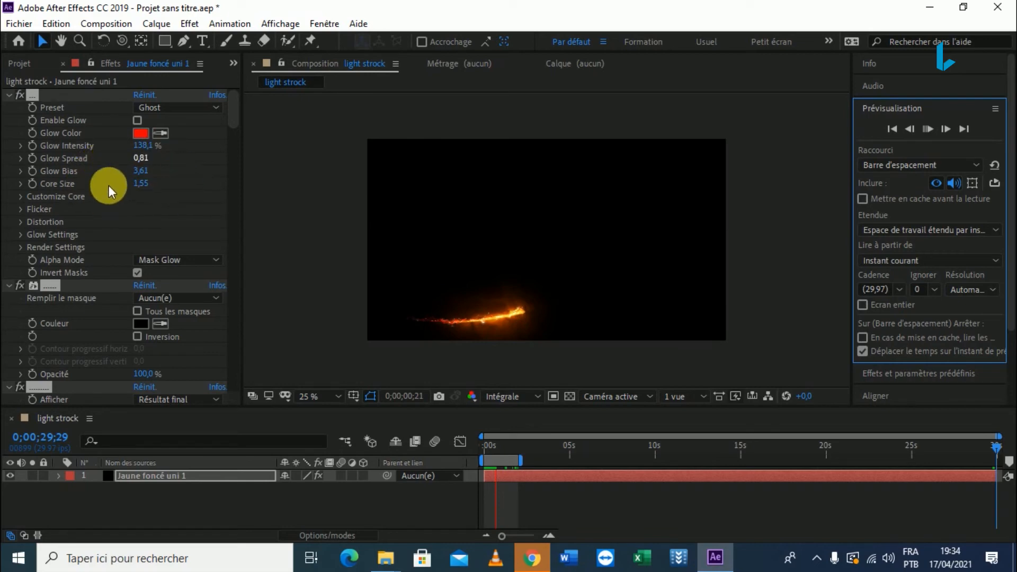
scroll(144, 213, down, 3)
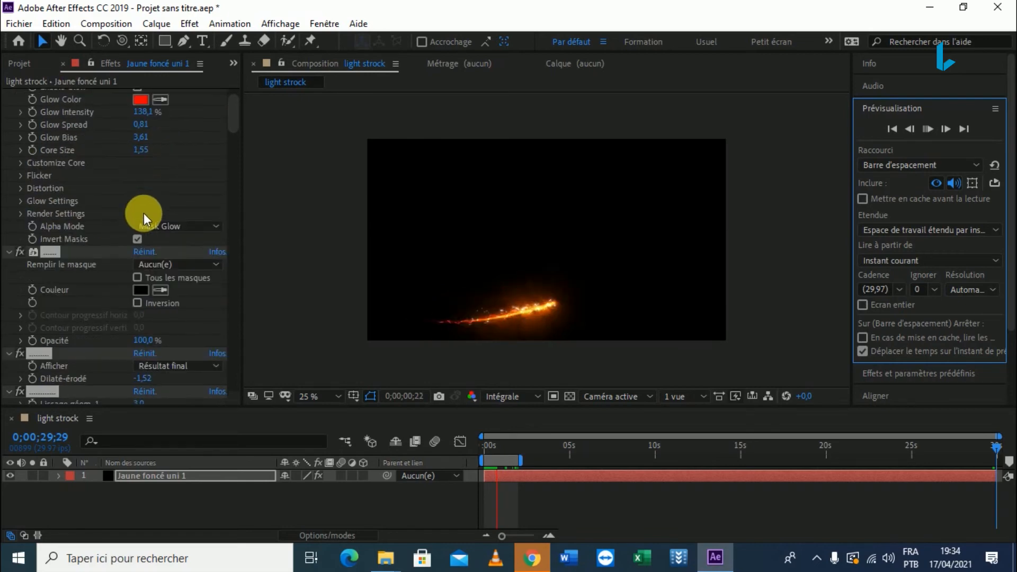
scroll(144, 212, up, 3)
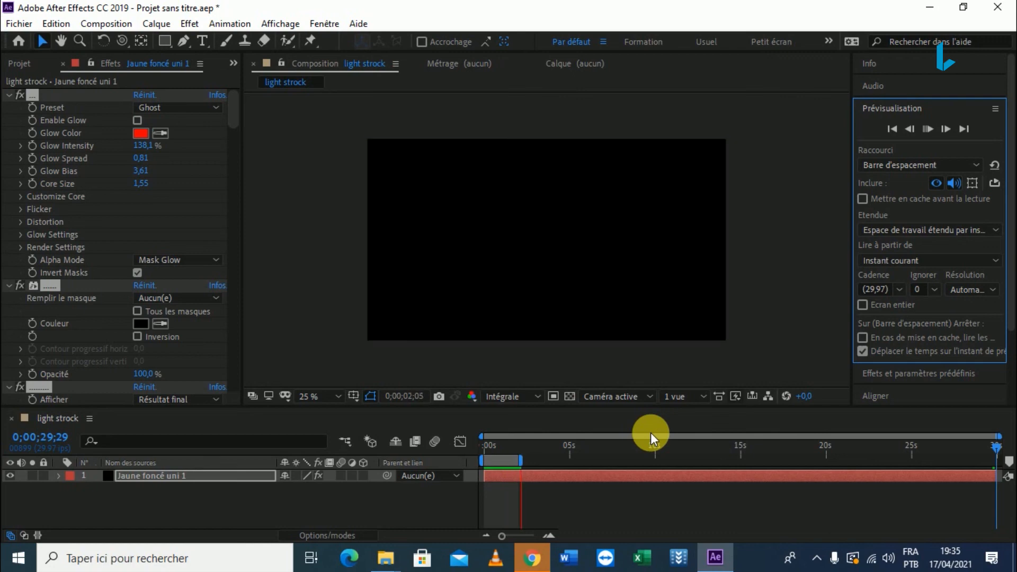
- Stop the preview, return to the start of the composition and replay the light animation
key(space)
drag(528, 444, 471, 452)
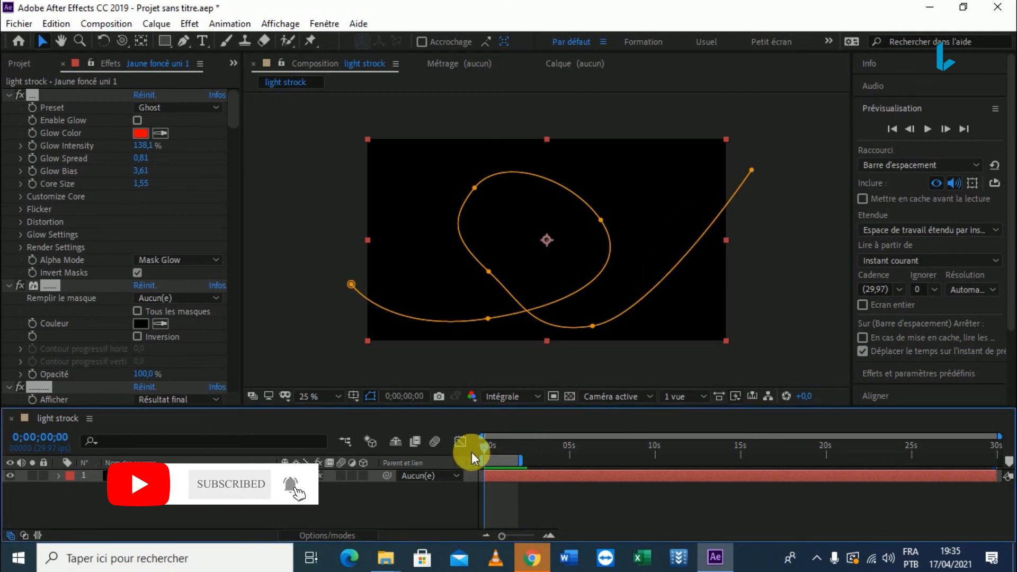
key(space)
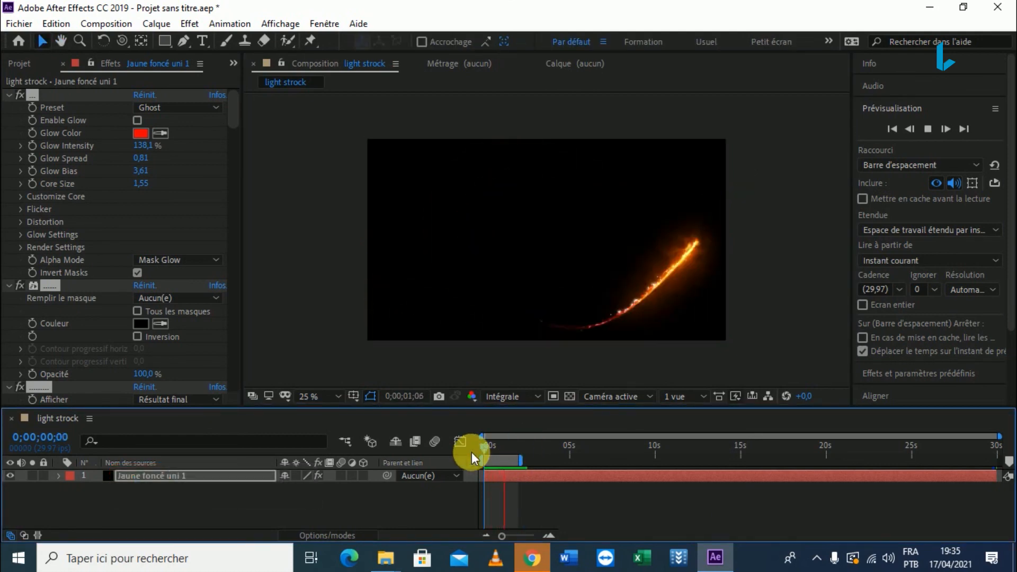